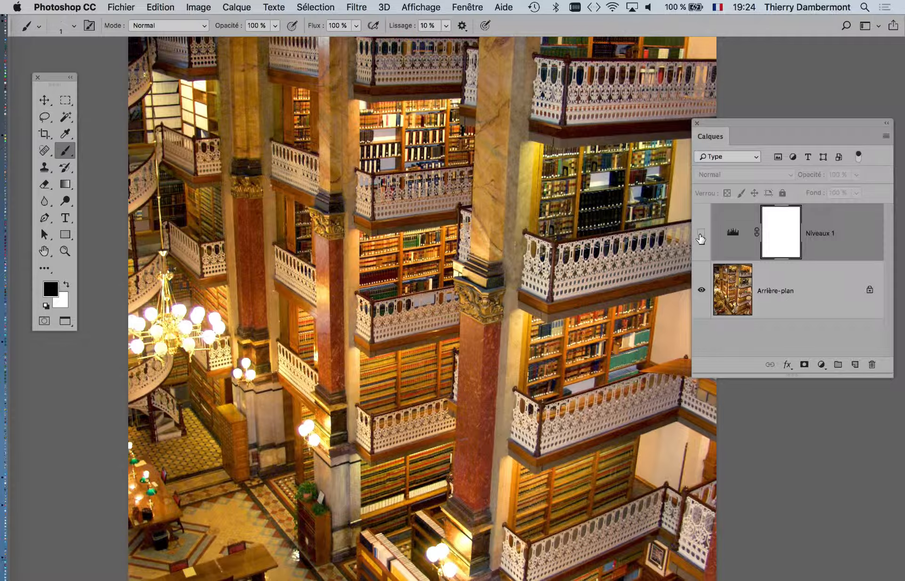
Show the Niveaux 1 adjustment layer and display its levels settings for the Bleu channel
click(701, 236)
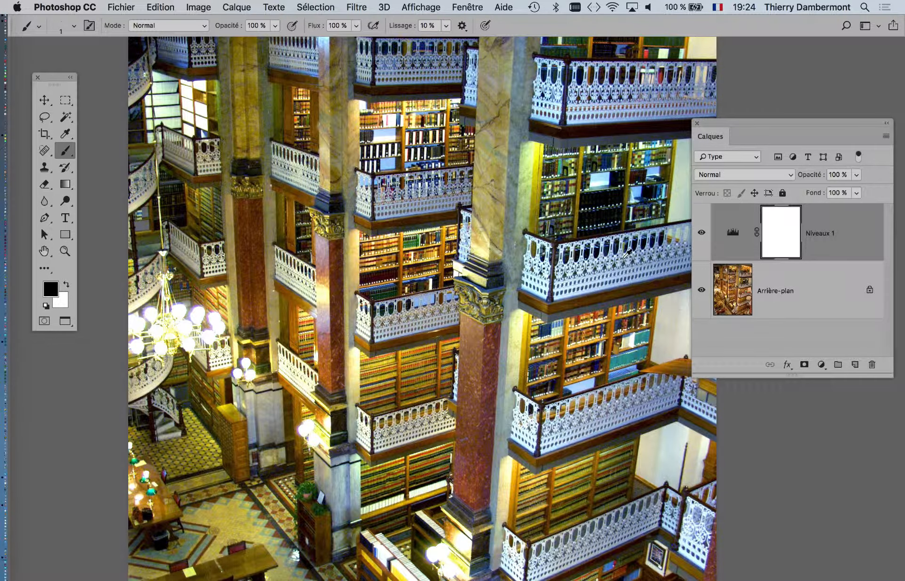
scroll(623, 258, down, 3)
double_click(734, 232)
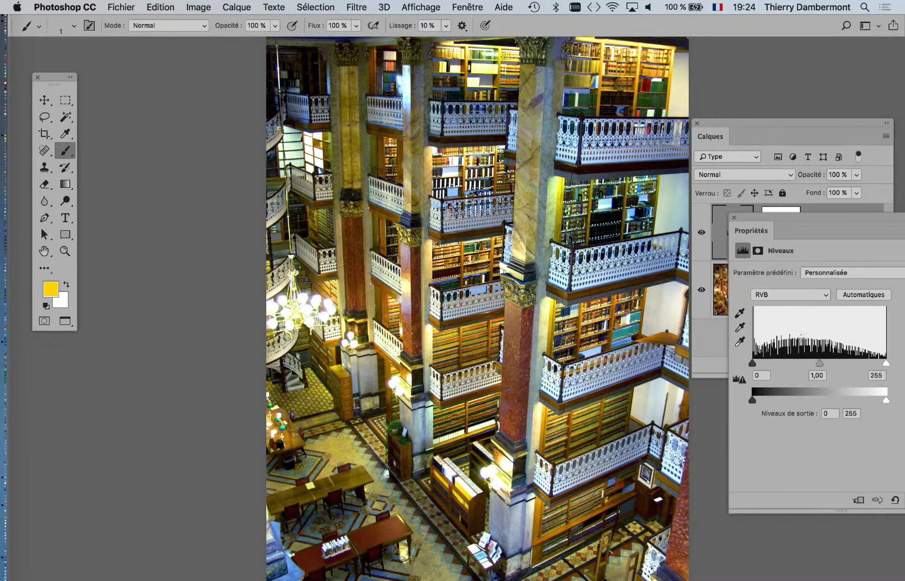
drag(744, 220, 117, 214)
click(146, 290)
click(151, 320)
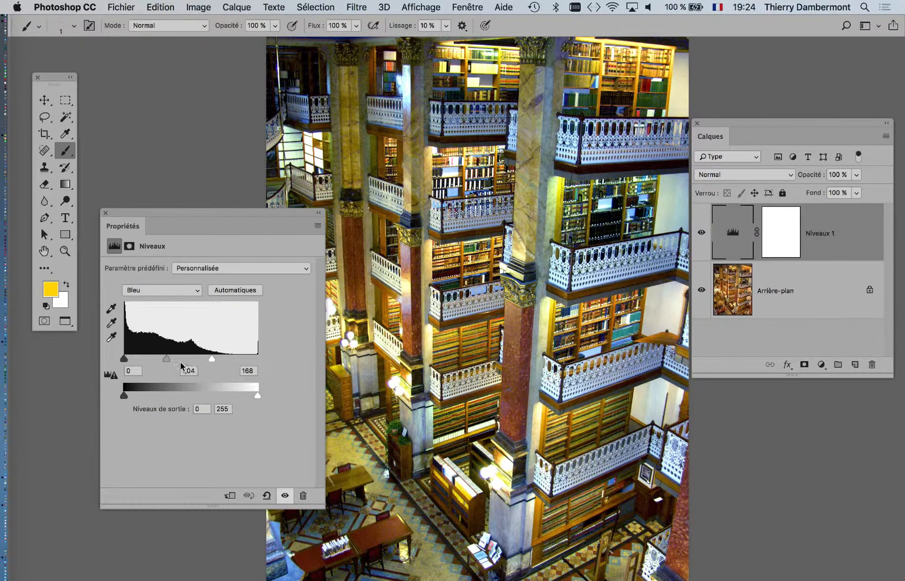
drag(168, 361, 176, 355)
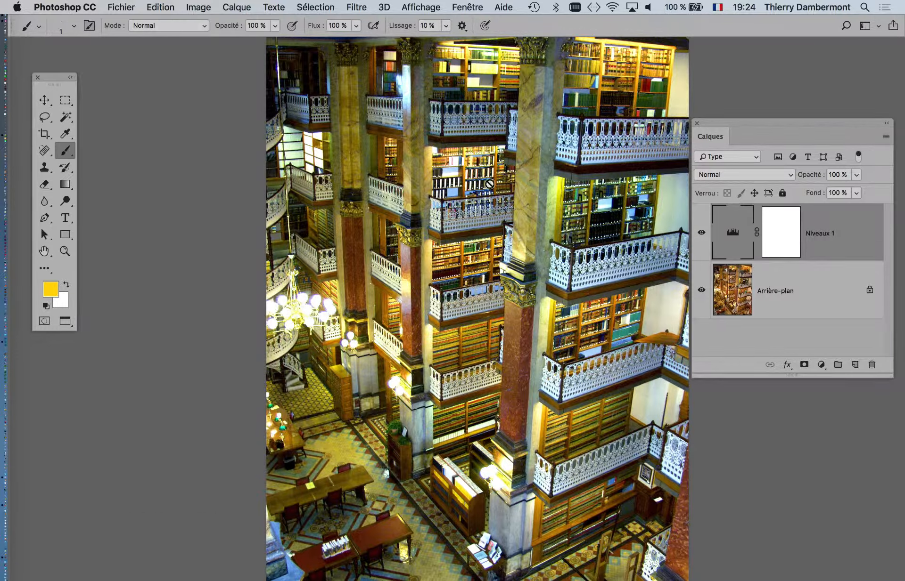
Compare the library photo with and without the Niveaux 1 adjustment
drag(442, 207, 314, 189)
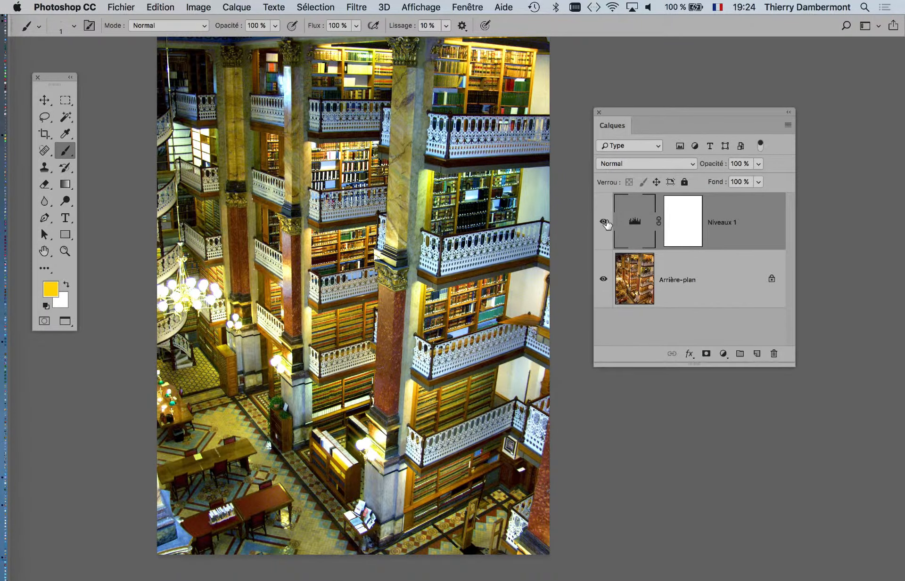
click(604, 221)
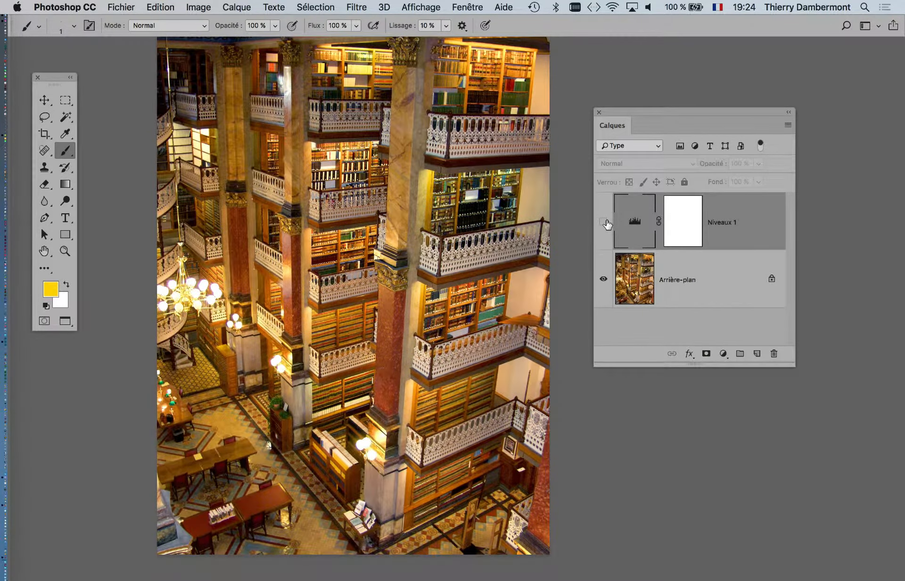
click(604, 221)
click(605, 222)
click(604, 222)
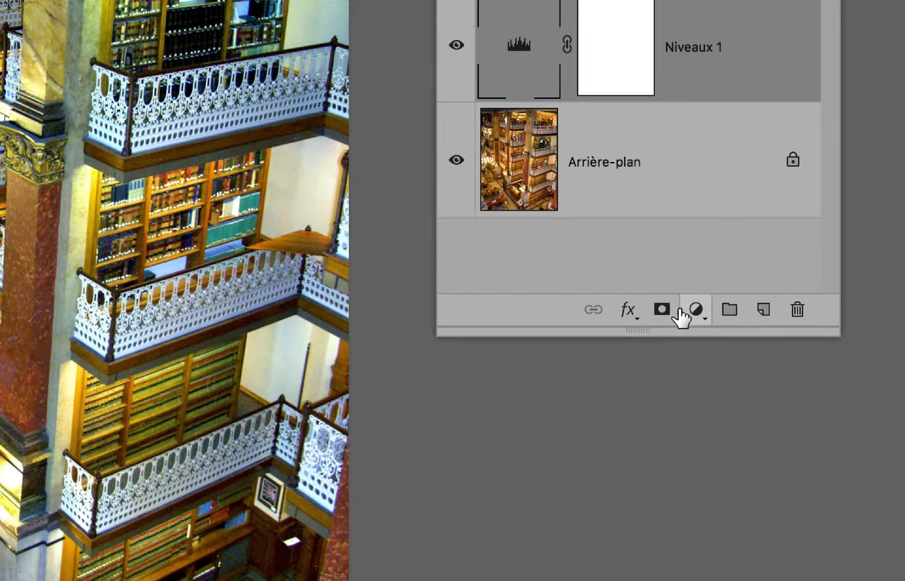
Add a Courbes adjustment layer above Niveaux 1 and arrange its settings and the layer list beside the photo
click(839, 486)
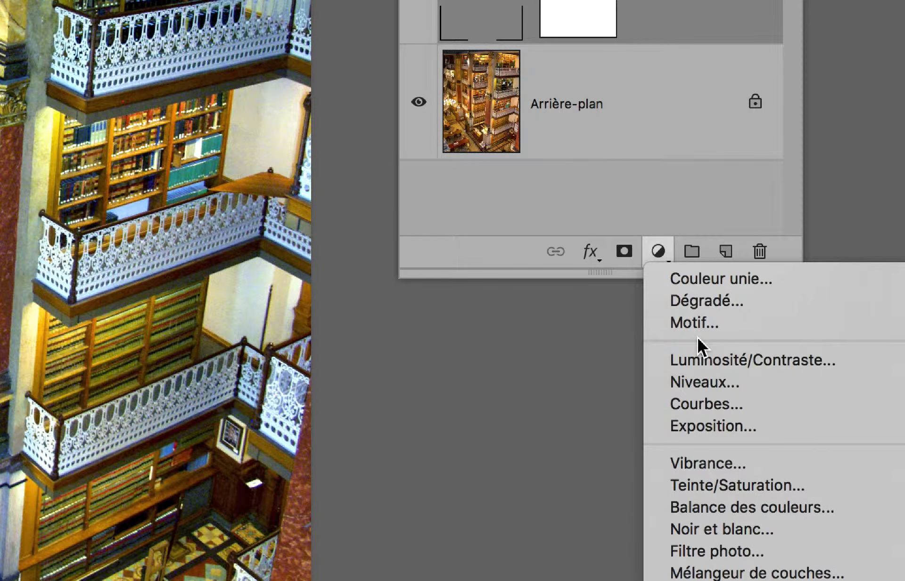
click(706, 404)
drag(629, 112, 687, 450)
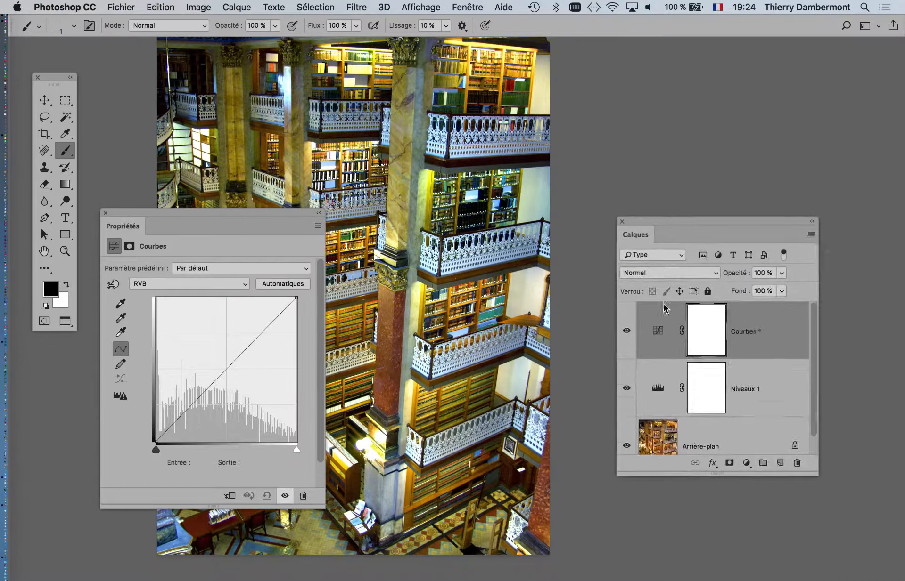
double_click(686, 450)
drag(237, 213, 753, 71)
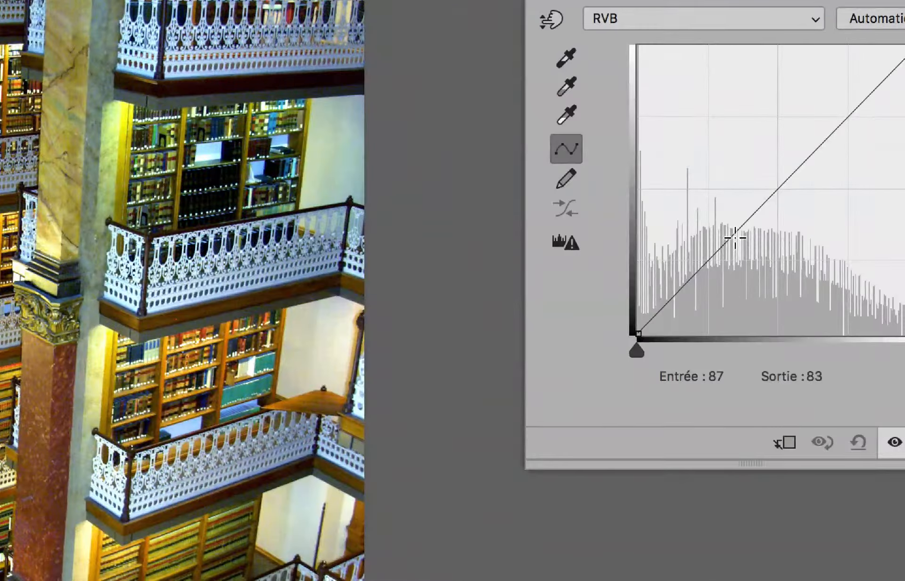
Add a shadow point and a highlight point to the RVB curve, pulling the highlight down to input 199, output 170
click(734, 238)
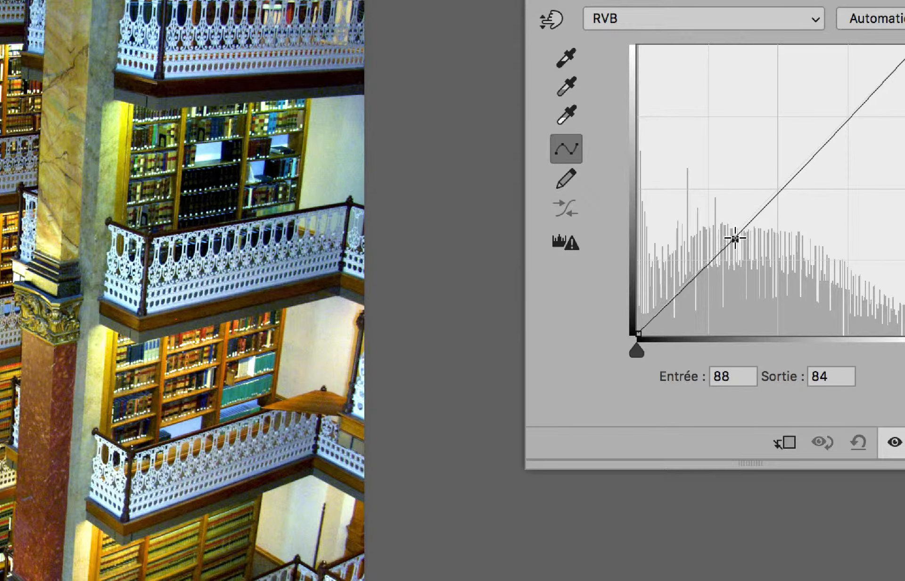
click(841, 127)
drag(841, 127, 848, 134)
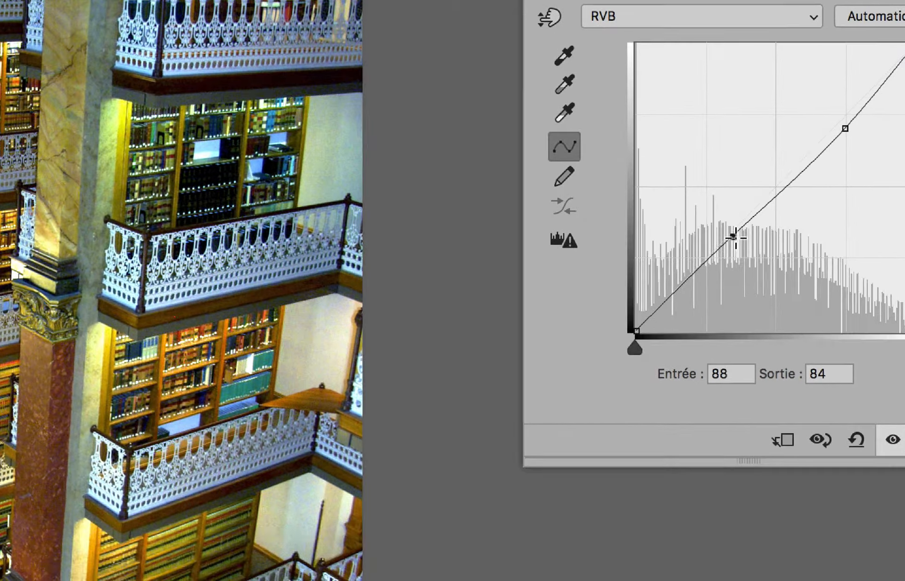
drag(735, 237, 731, 236)
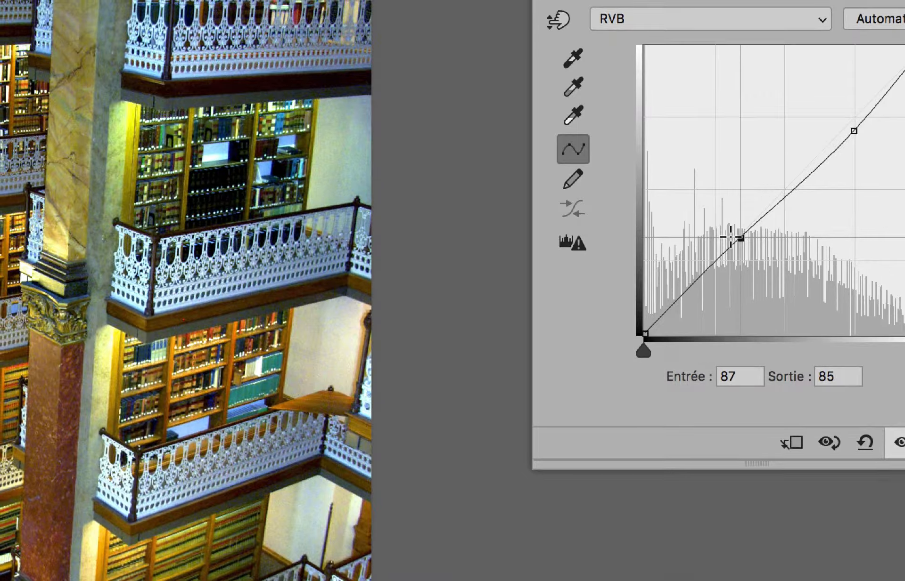
drag(850, 129, 860, 141)
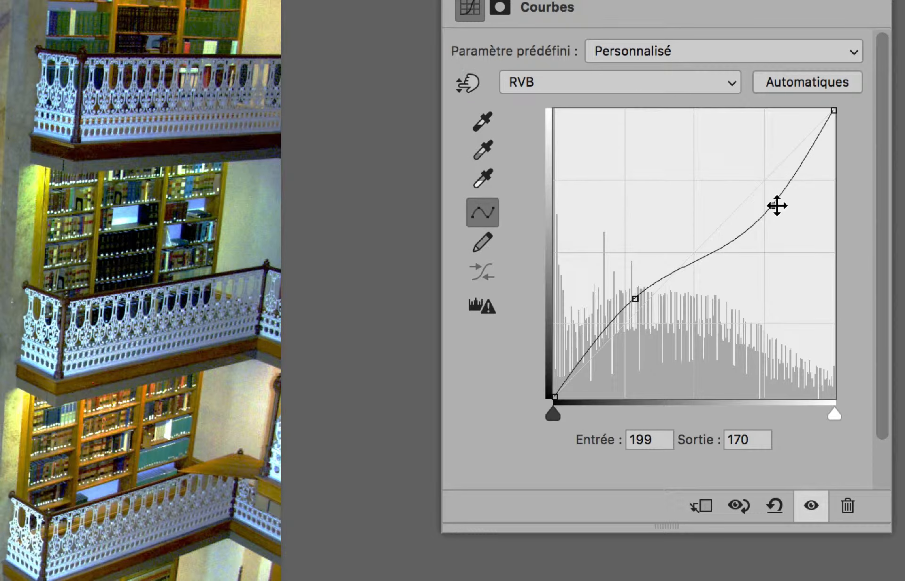
Try a contrast S-curve, and replace it with a flatter one whose highlight point is at input 192, output 181
drag(776, 206, 751, 175)
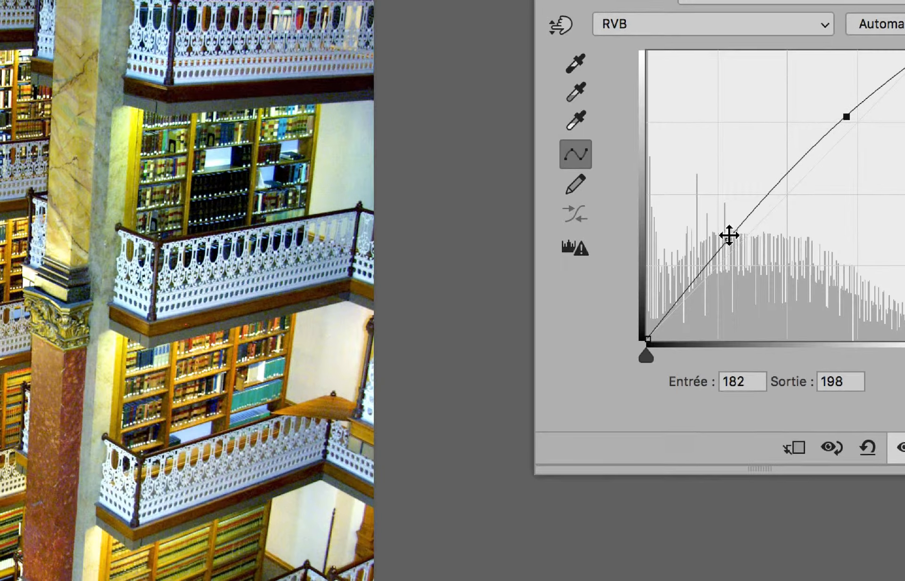
drag(635, 297, 654, 317)
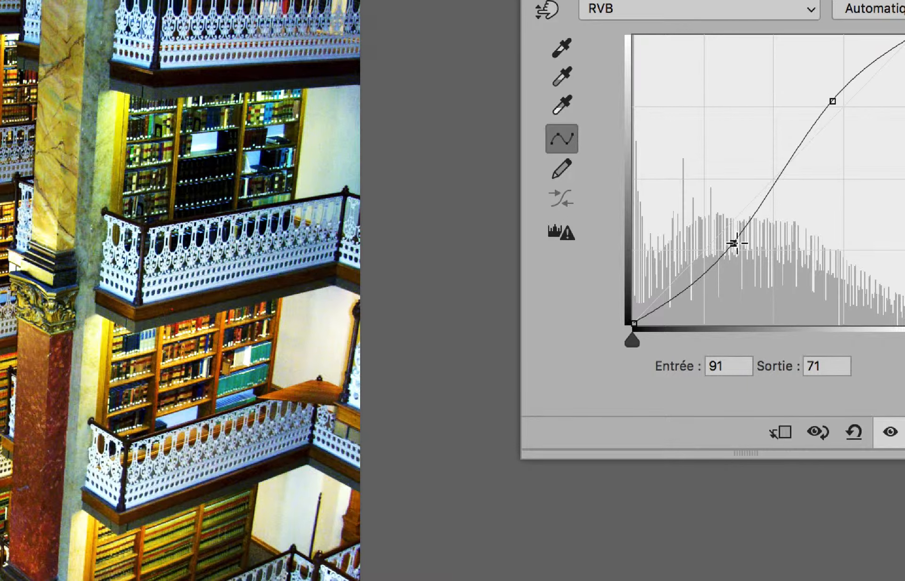
drag(733, 244, 710, 229)
drag(832, 101, 843, 119)
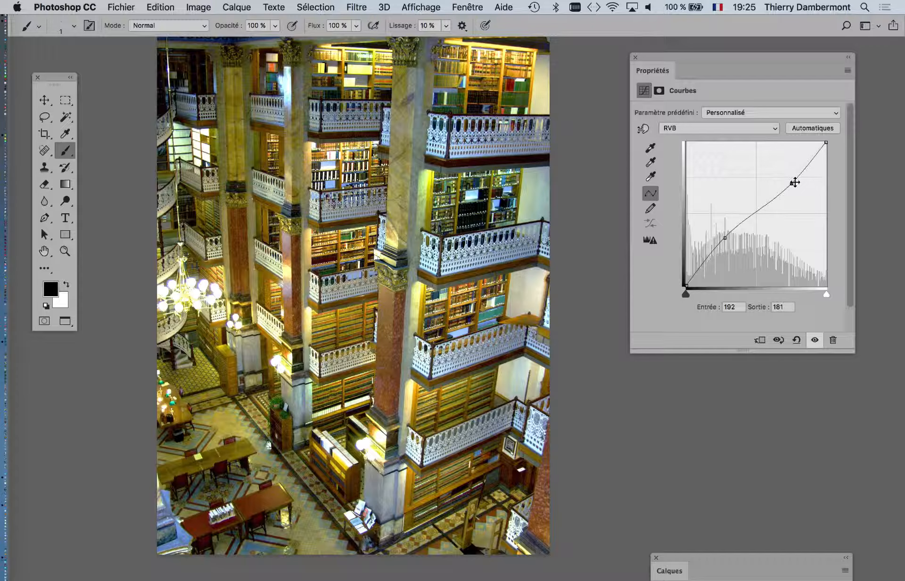
Bring the layer list into view and compare the photo with and without the Courbes 1 adjustment
drag(678, 558, 472, 142)
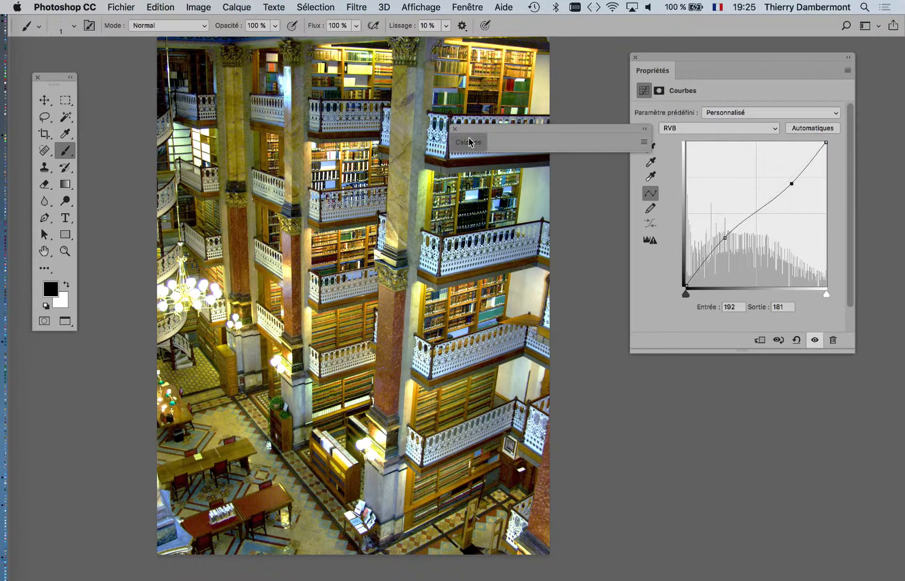
click(470, 144)
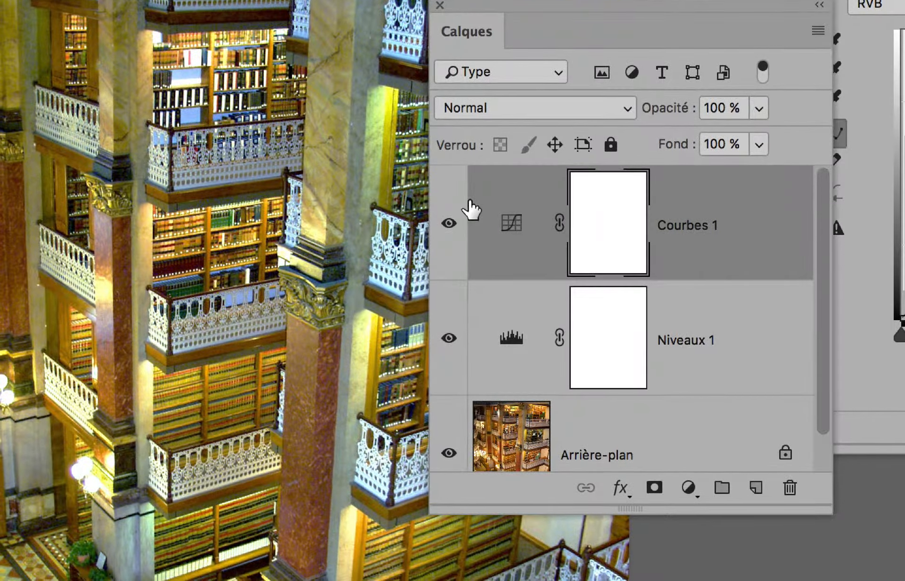
click(448, 229)
click(448, 229)
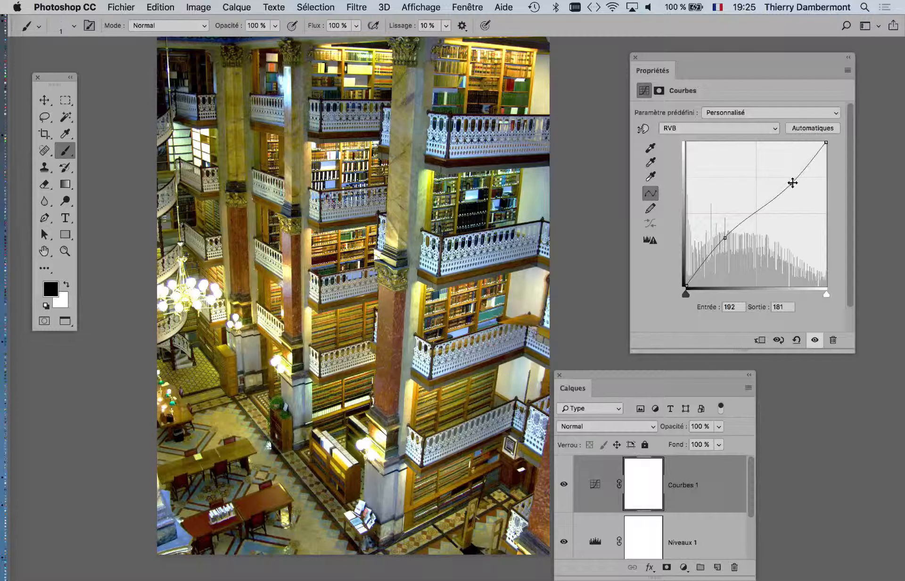
Lower the curve's shadow point slightly and move the highlight point to input 204, output 173
drag(793, 182, 794, 186)
drag(725, 238, 726, 241)
drag(794, 186, 797, 188)
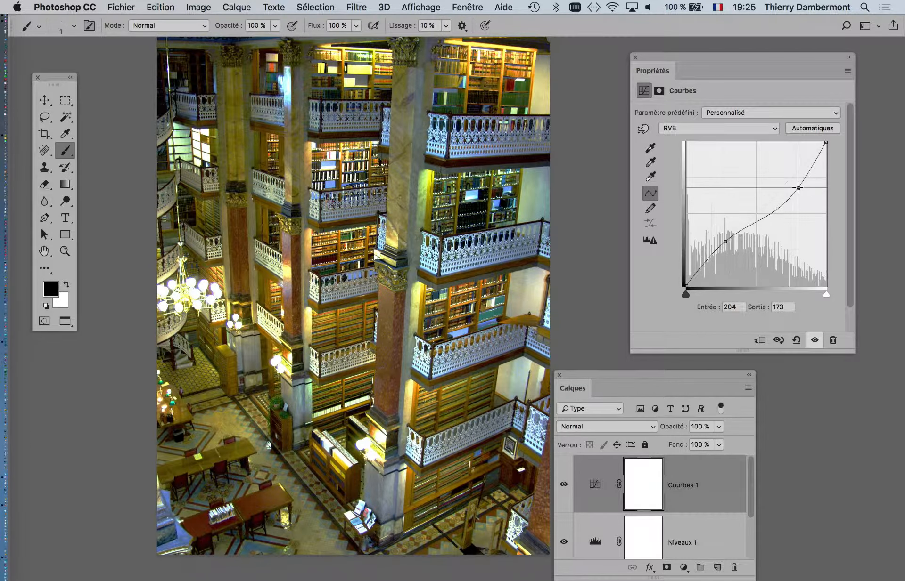
drag(619, 376, 479, 398)
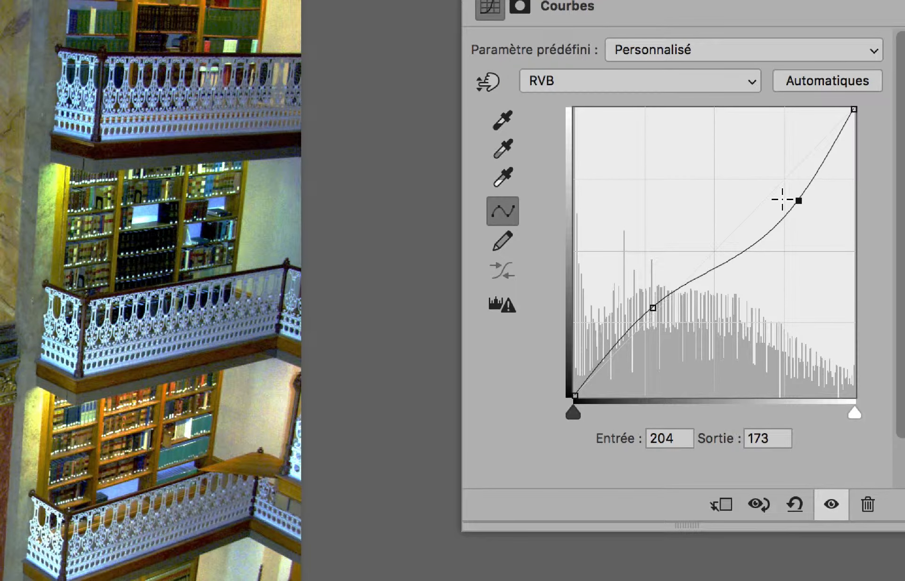
Rework both curve points, setting the shadow point to output 58 and the highlight point to input 204, output 165
drag(782, 200, 770, 182)
click(652, 308)
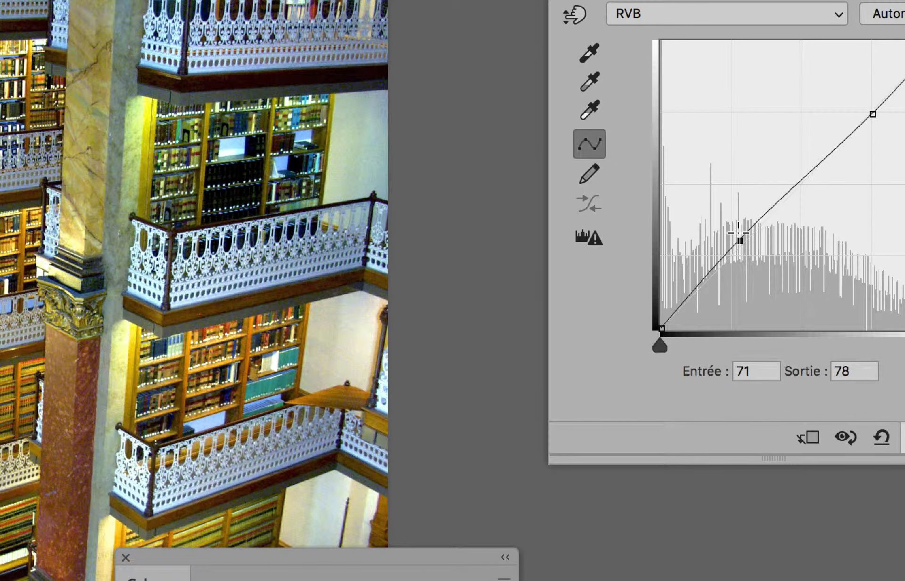
drag(738, 232, 725, 212)
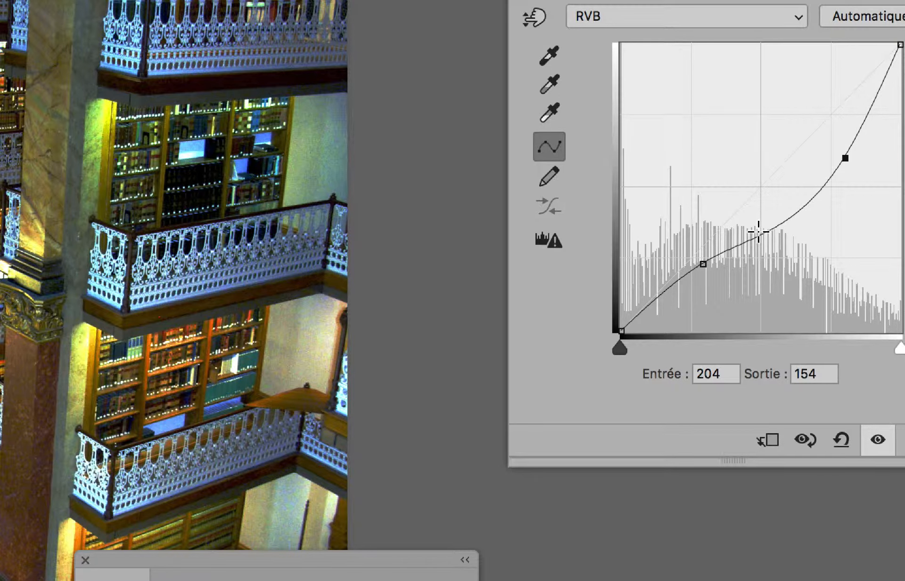
drag(845, 158, 847, 146)
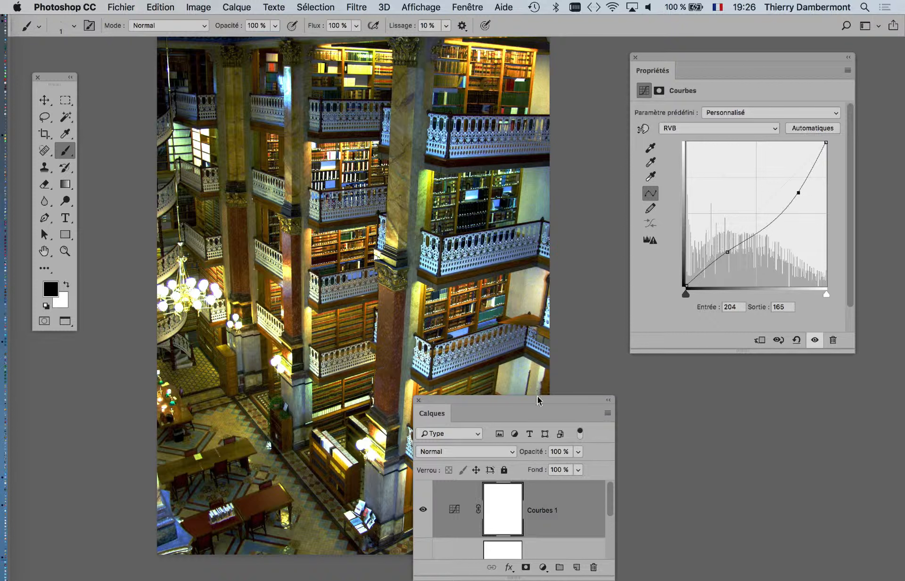
drag(538, 400, 751, 439)
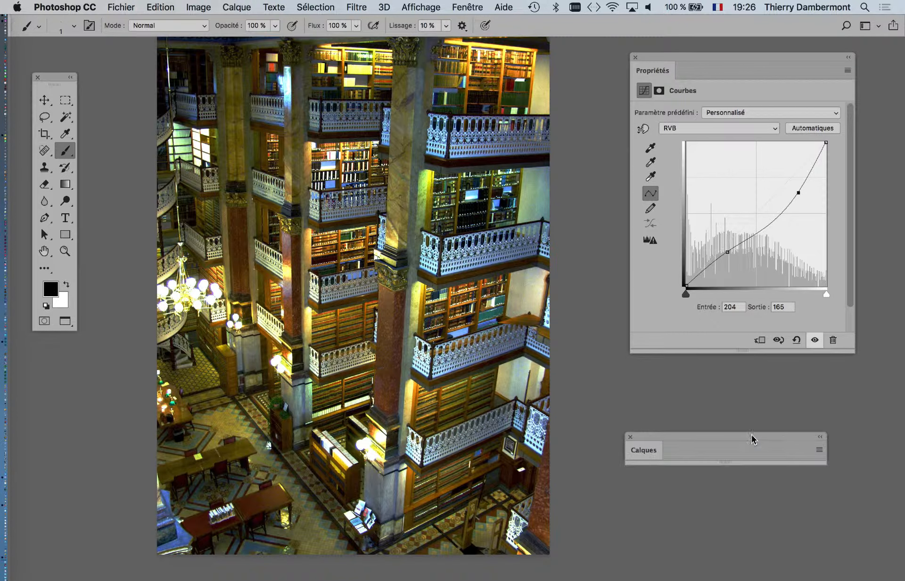
click(728, 253)
Hide Courbes 1 and Niveaux 1 to examine the original photo, and show both adjustments again
key(F7)
click(542, 268)
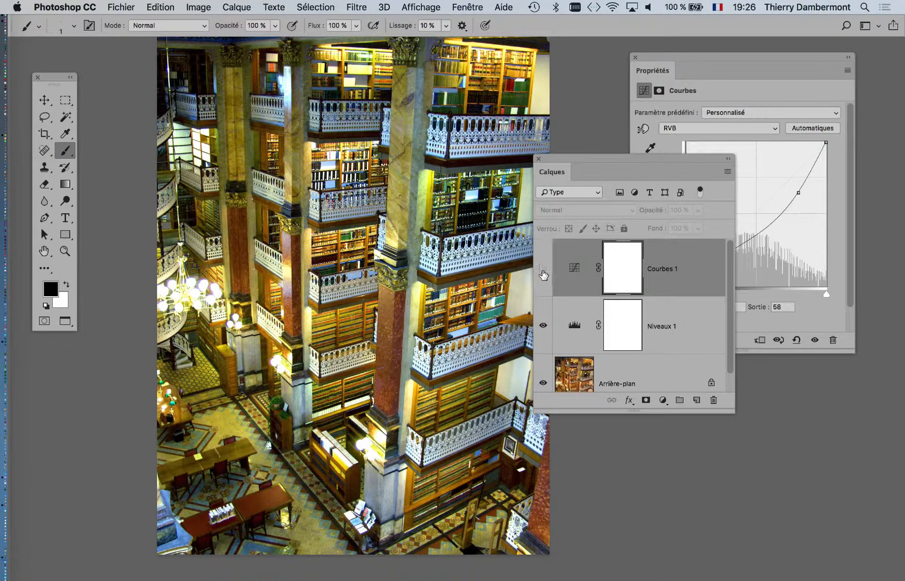
click(543, 325)
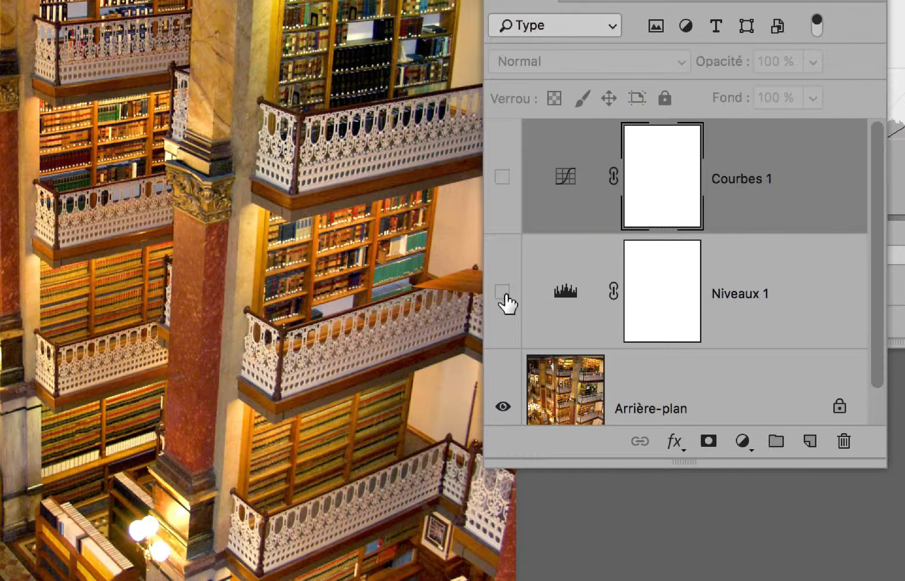
click(503, 294)
click(502, 182)
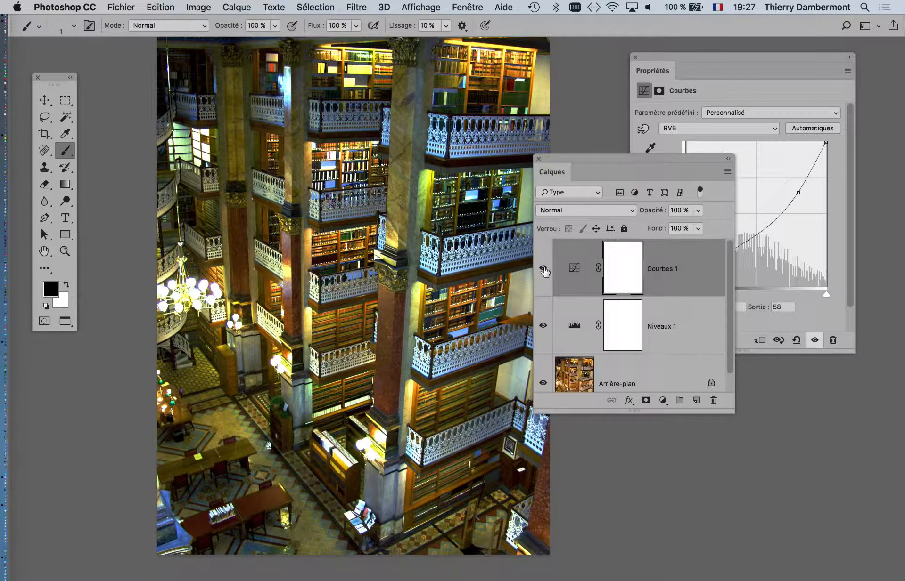
Close the Calques and Propriétés panels and the library photo document
click(538, 159)
click(635, 57)
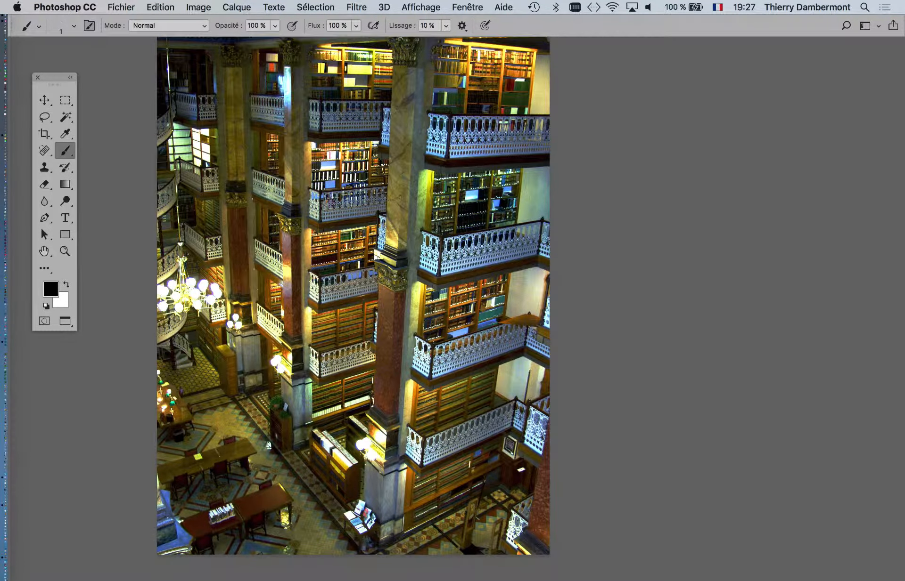
key(super+w)
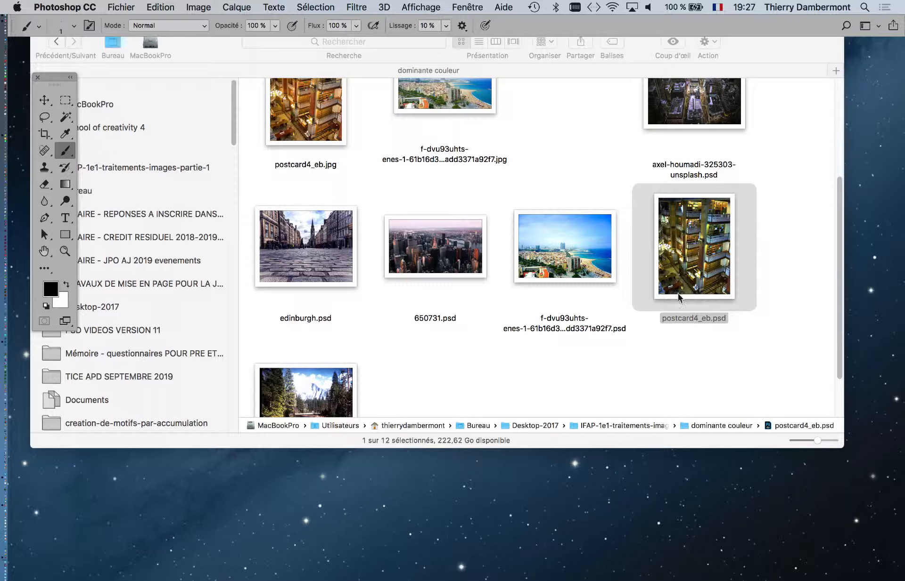
Open 650731.psd from the dominante couleur folder and display it in full-screen mode
click(458, 256)
double_click(458, 256)
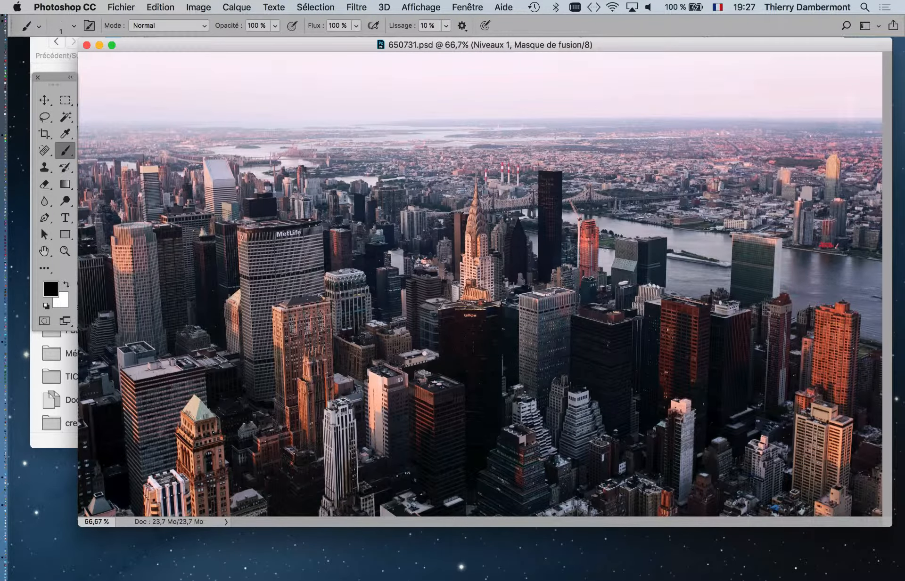
key(f)
Display the city photo's layers and compare the image with and without Niveaux 1
click(464, 7)
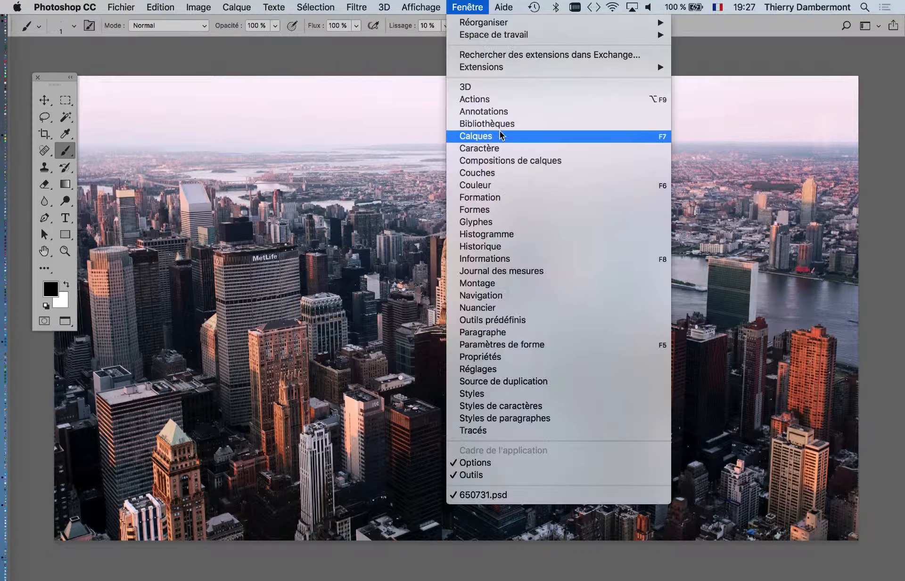
click(500, 135)
click(541, 260)
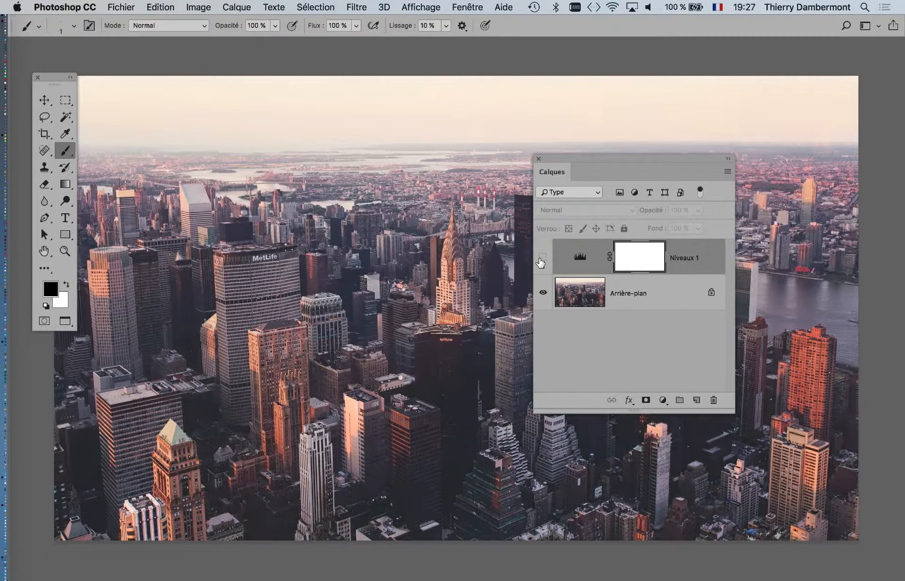
click(541, 258)
Add a Courbes adjustment layer above Niveaux 1 and place points on the shadow and highlight portions of its RVB curve
click(662, 400)
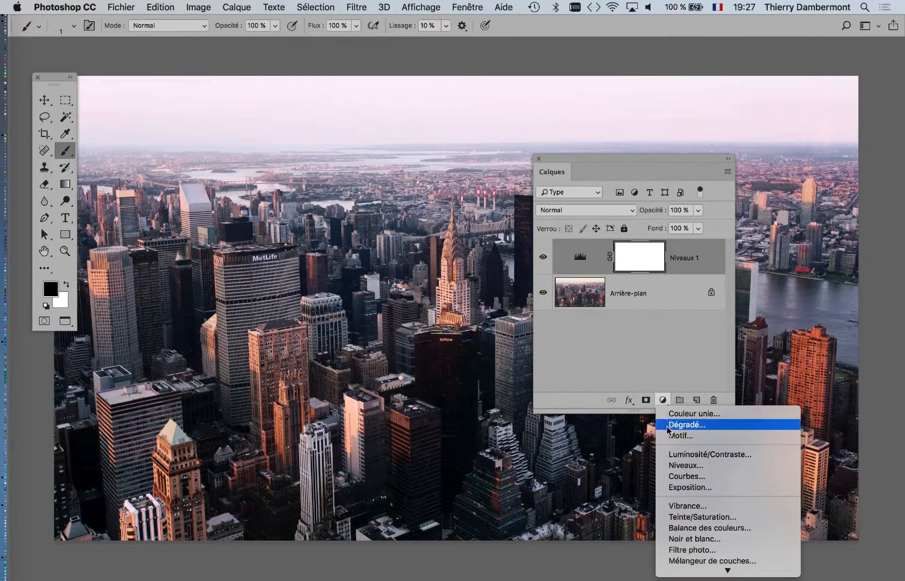
click(678, 476)
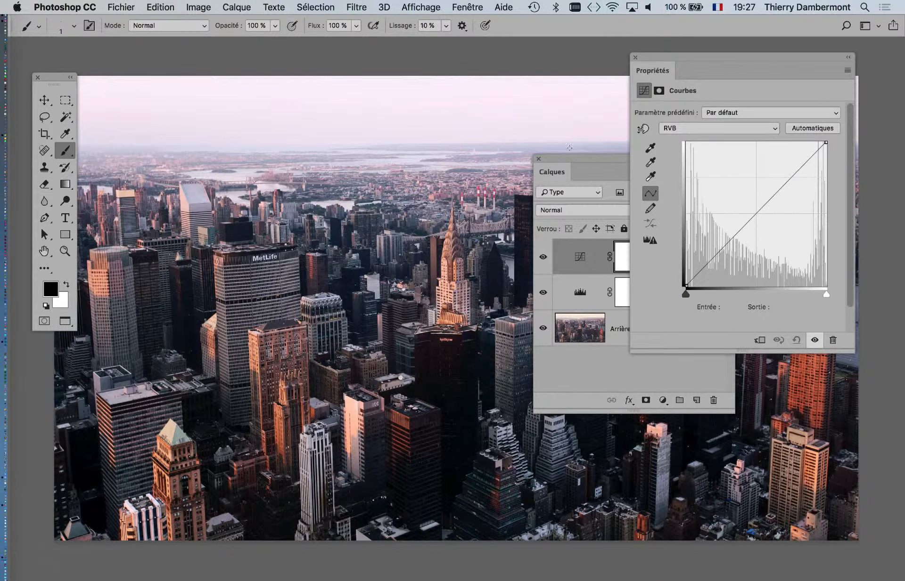
drag(552, 163, 694, 462)
double_click(694, 462)
click(723, 245)
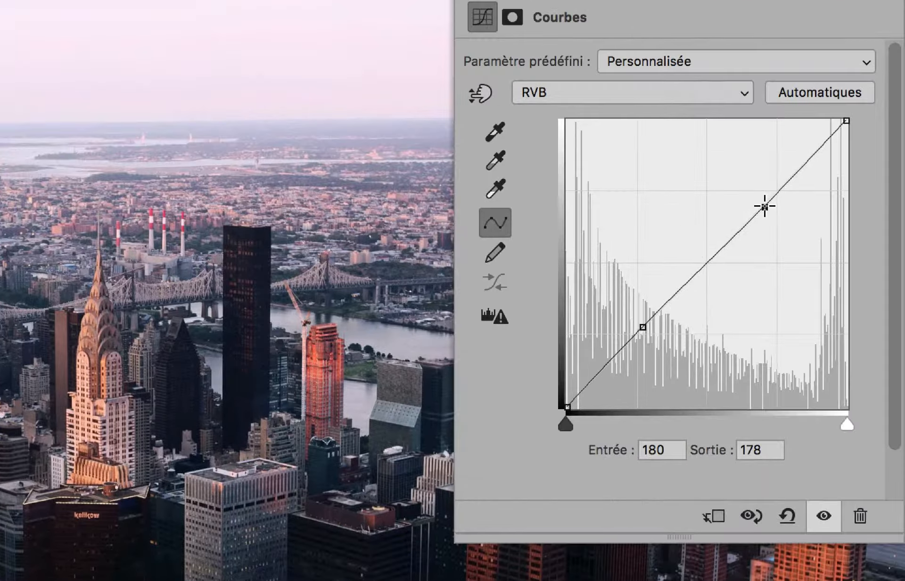
Darken the light tones by moving the upper curve point to Entrée 193, Sortie 168, and set the lower point to Entrée 74, Sortie 70
mouse_move(844, 127)
mouse_down()
mouse_move(837, 107)
mouse_move(842, 117)
mouse_up()
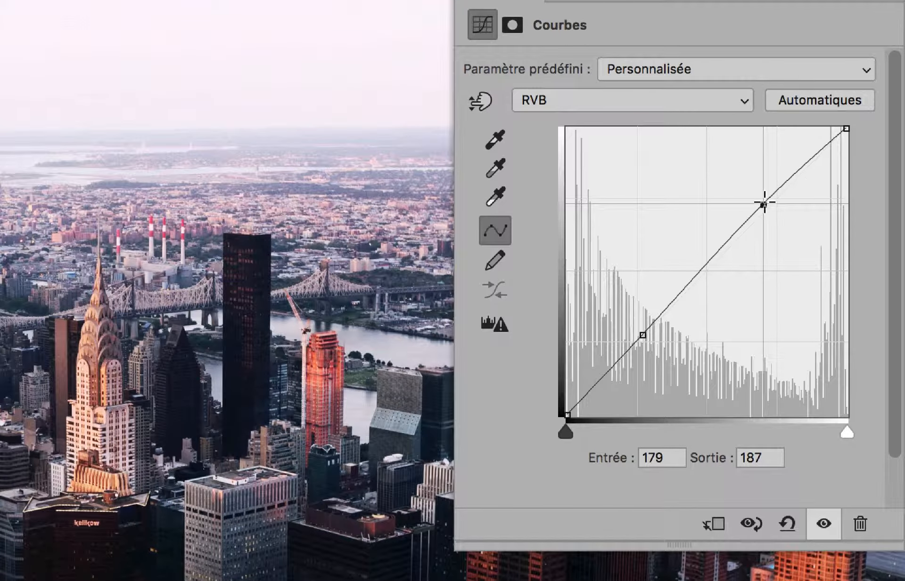
drag(764, 203, 778, 227)
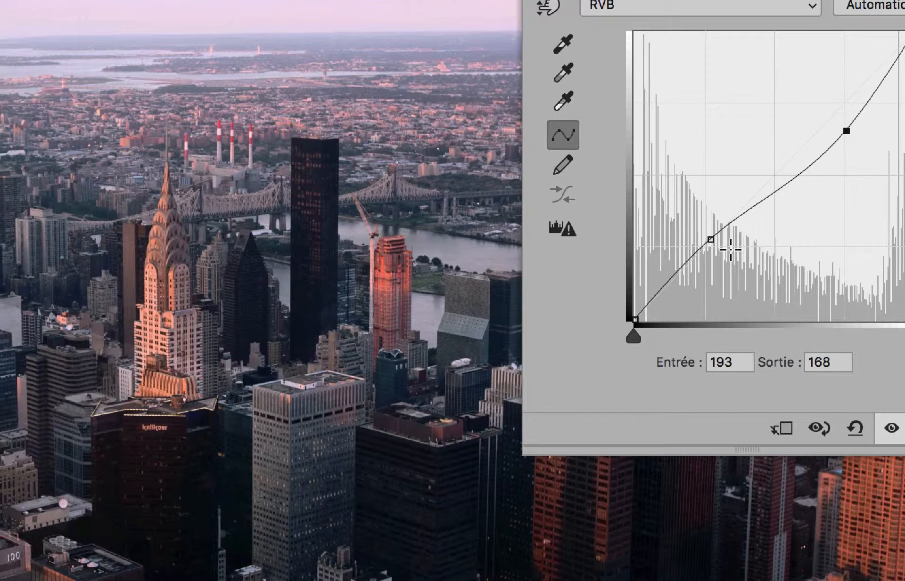
drag(704, 253, 709, 253)
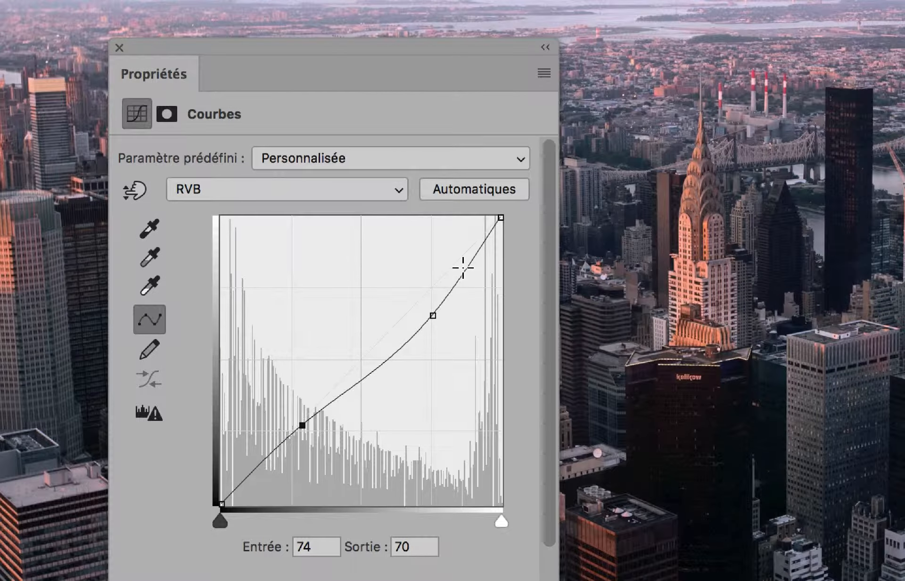
Add a deep-shadow point near the curve's diagonal and a bright-highlight point at Entrée 224, Sortie 216
click(471, 261)
mouse_move(262, 466)
mouse_down()
mouse_move(247, 454)
mouse_move(262, 472)
mouse_up()
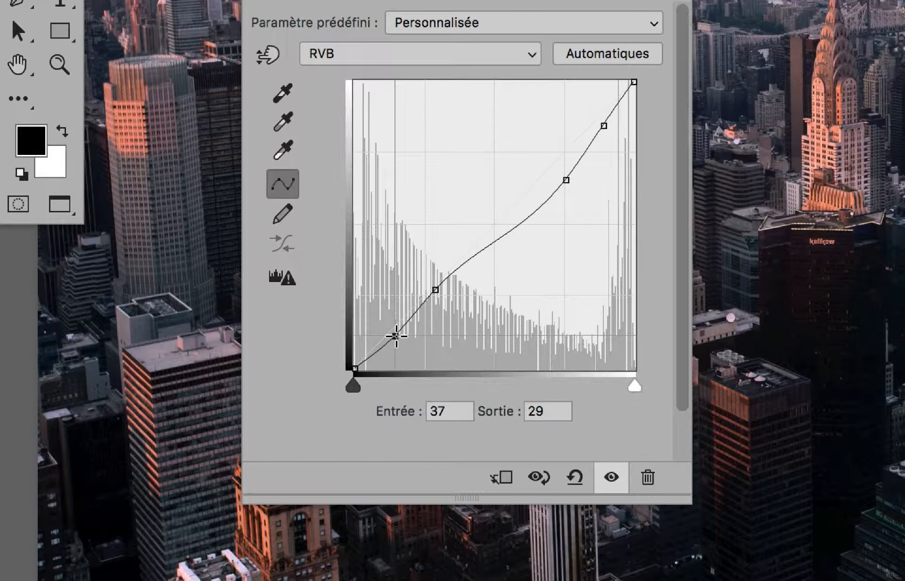
drag(396, 336, 393, 333)
click(603, 126)
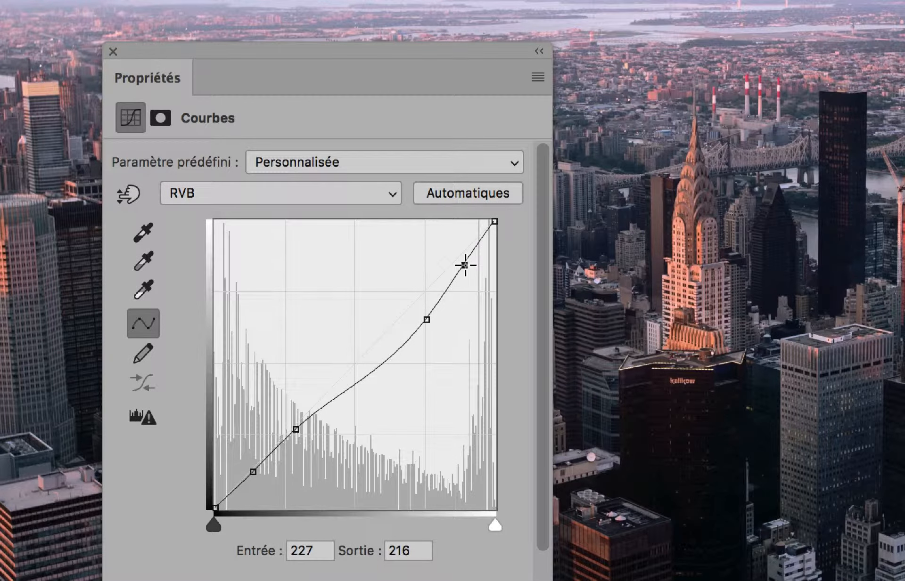
drag(465, 265, 461, 265)
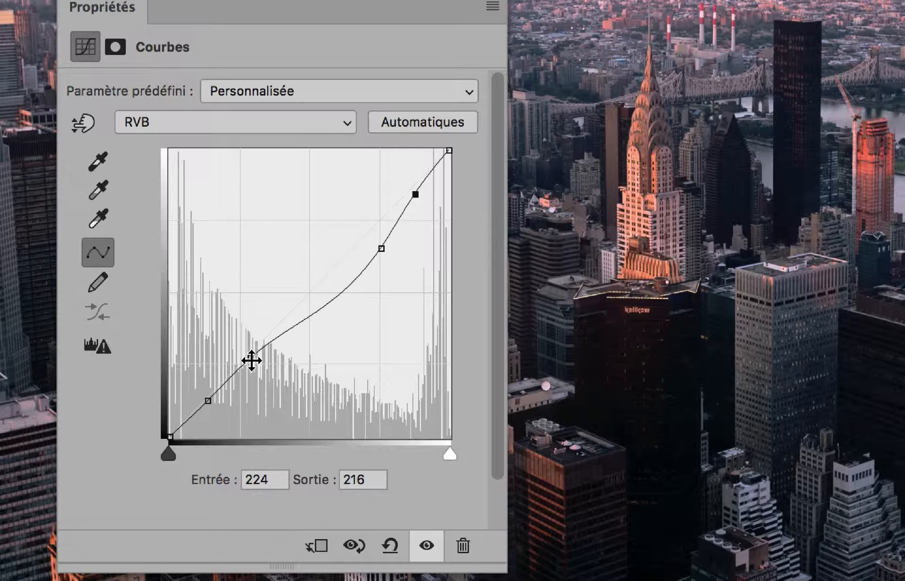
Select the shadow and highlight curve points in turn, and lower the bright-highlight point slightly to darken the sky
click(252, 359)
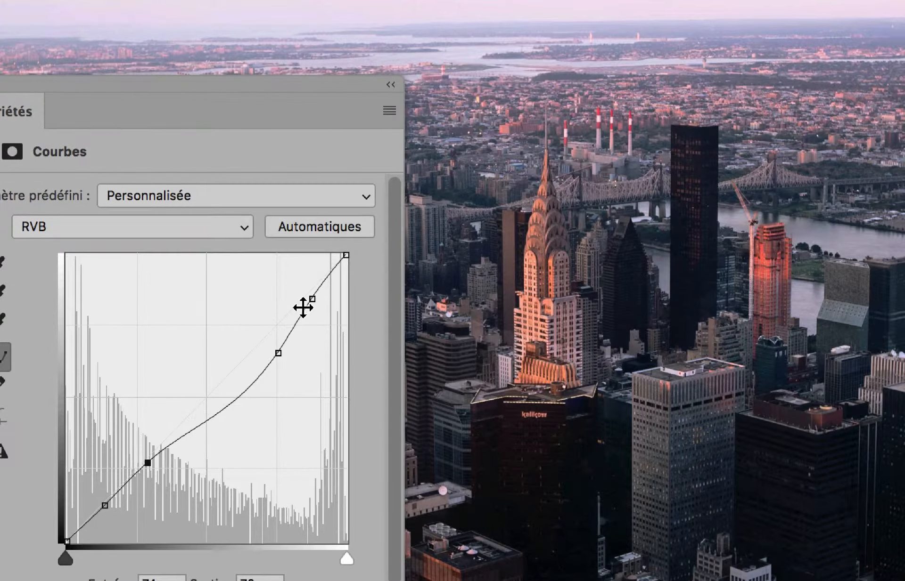
click(311, 300)
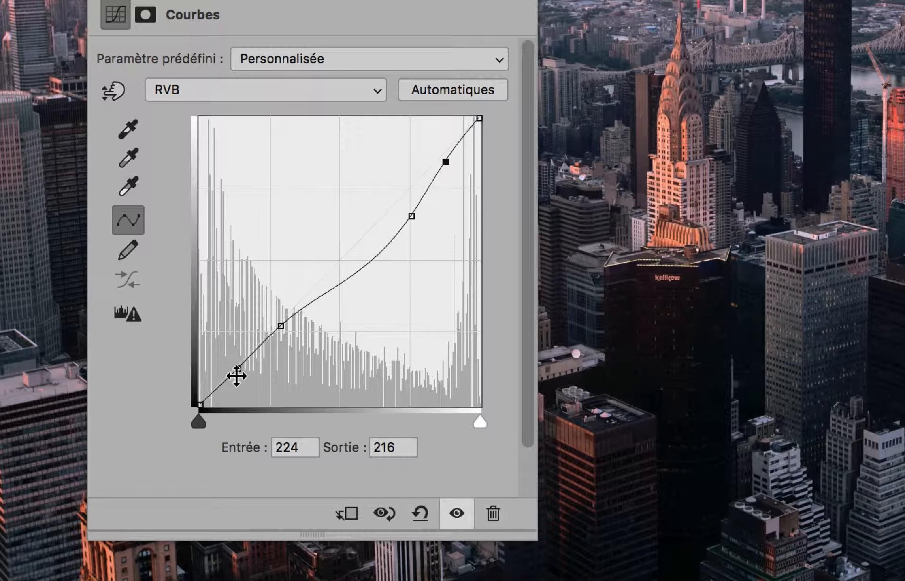
click(237, 370)
click(445, 161)
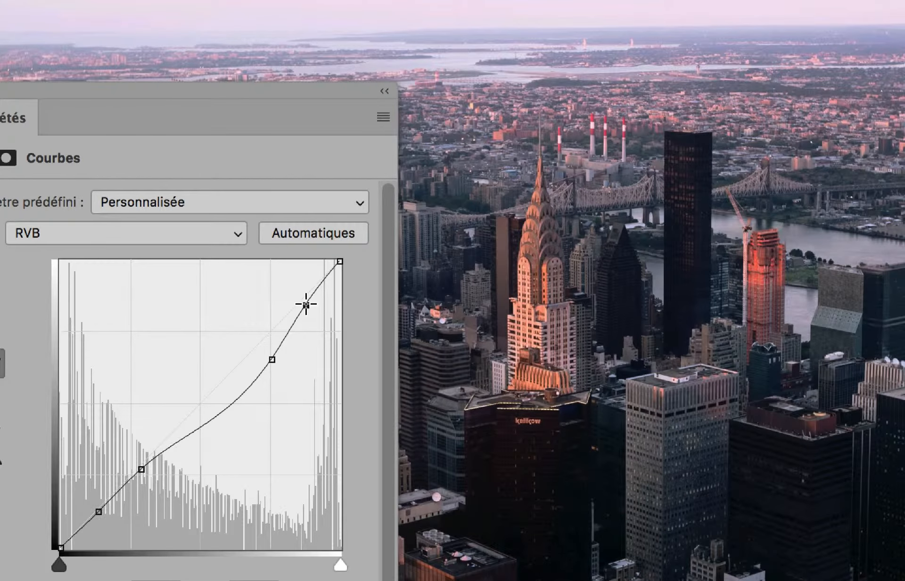
mouse_move(306, 305)
mouse_down()
mouse_move(317, 311)
mouse_move(303, 302)
mouse_move(309, 307)
mouse_up()
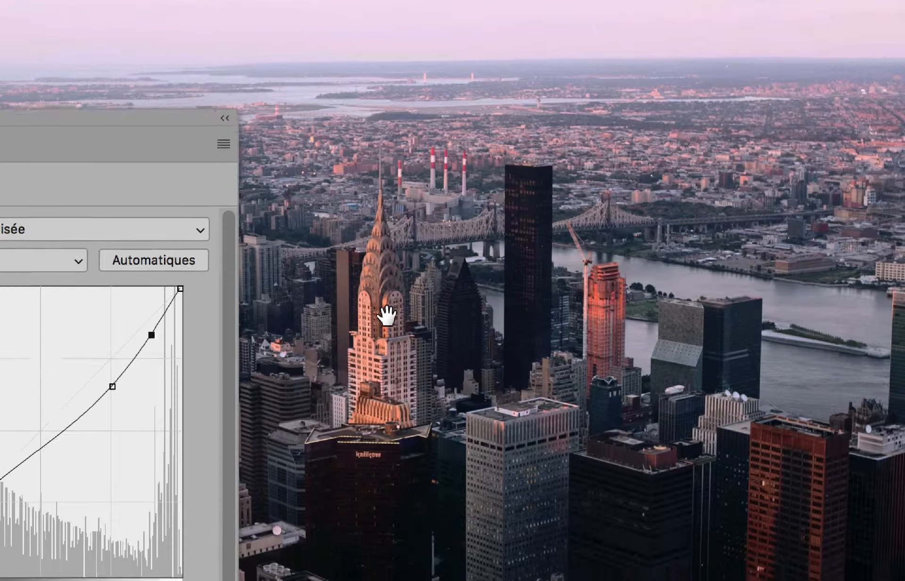